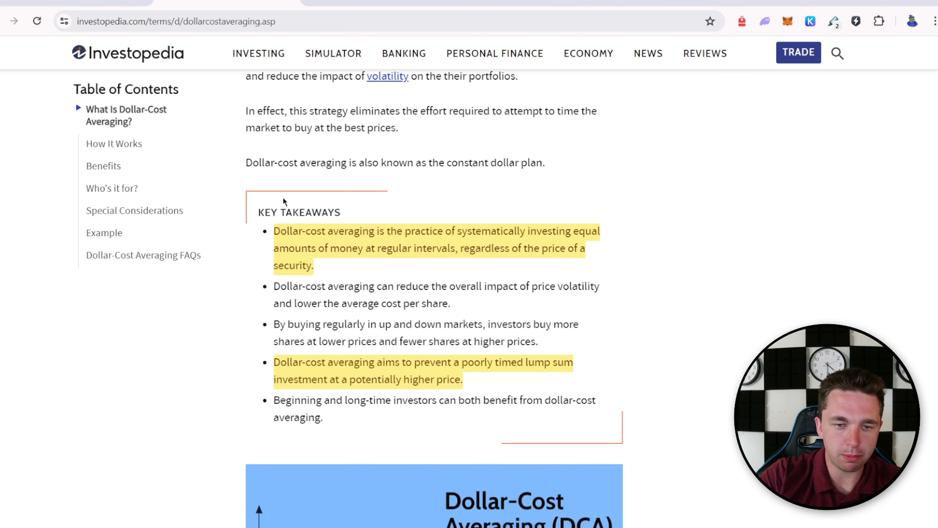
Read the dollar-cost averaging article's key takeaways and the X post on DCA, and switch to Jupiter's swap page.
{"action": "mouse_move", "coordinate": [275, 227]}
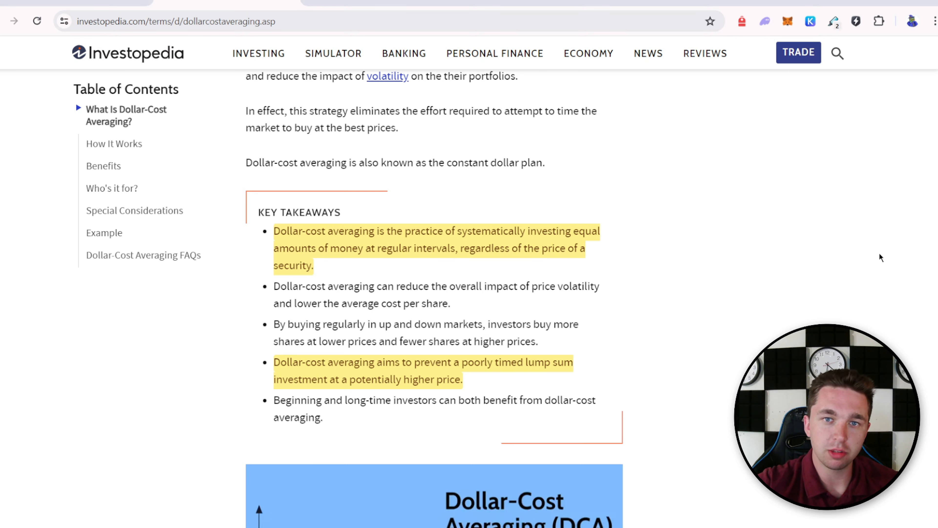
{"action": "left_click", "coordinate": [377, 3]}
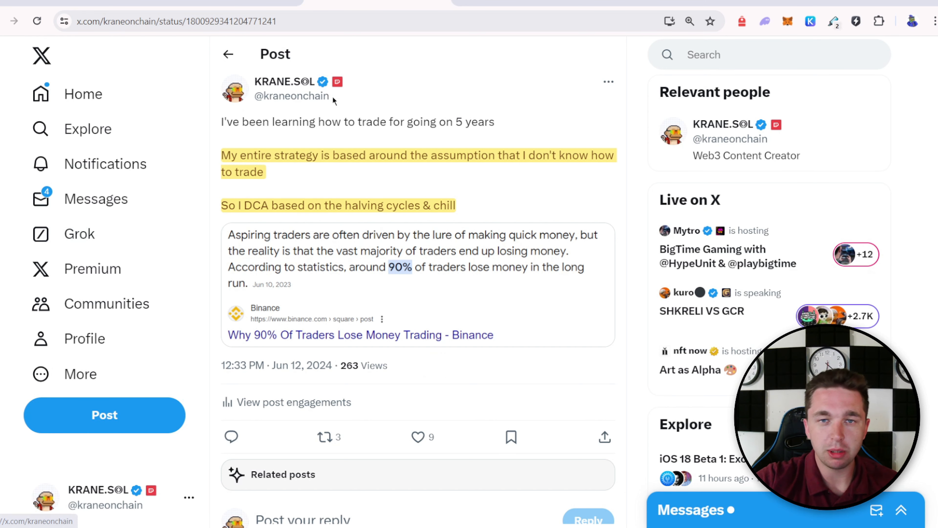
{"action": "left_click", "coordinate": [228, 3]}
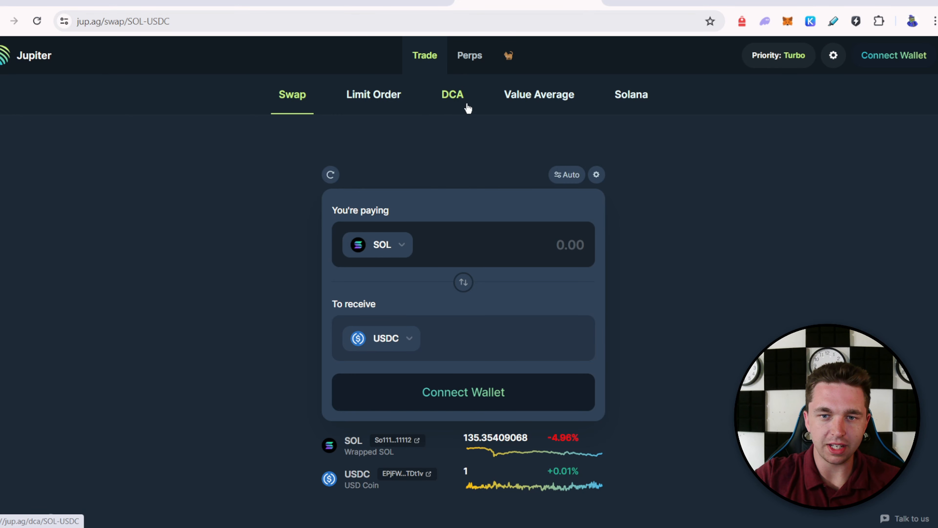
Open Jupiter's DCA feature and connect the Backpack wallet.
{"action": "left_click", "coordinate": [465, 92]}
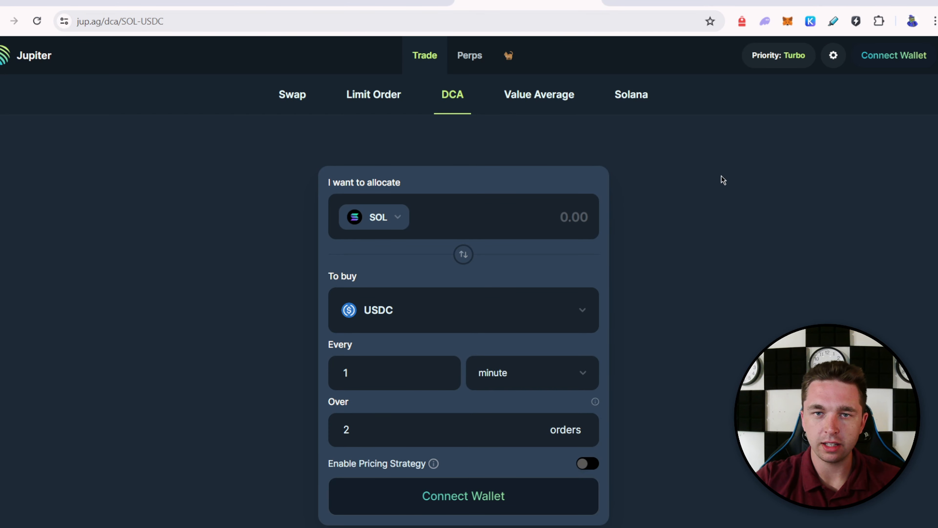
{"action": "left_click", "coordinate": [894, 55]}
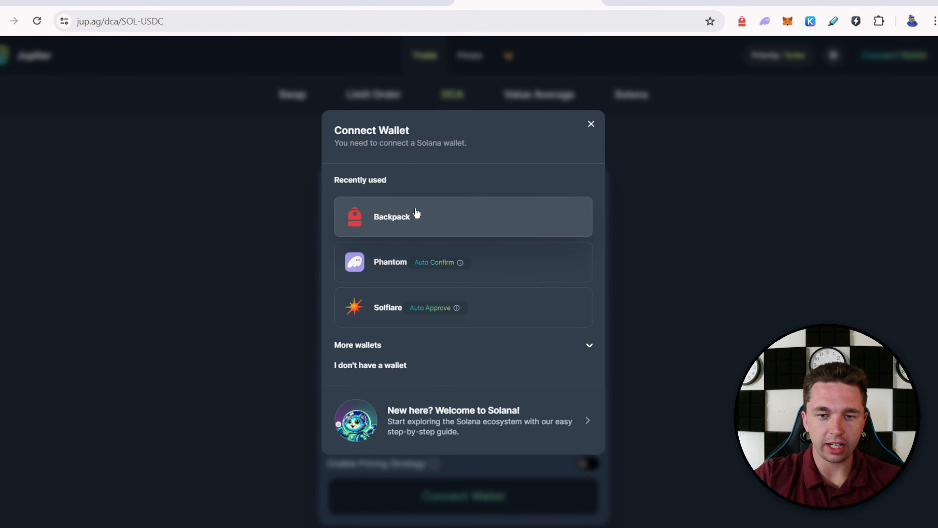
{"action": "left_click", "coordinate": [421, 216]}
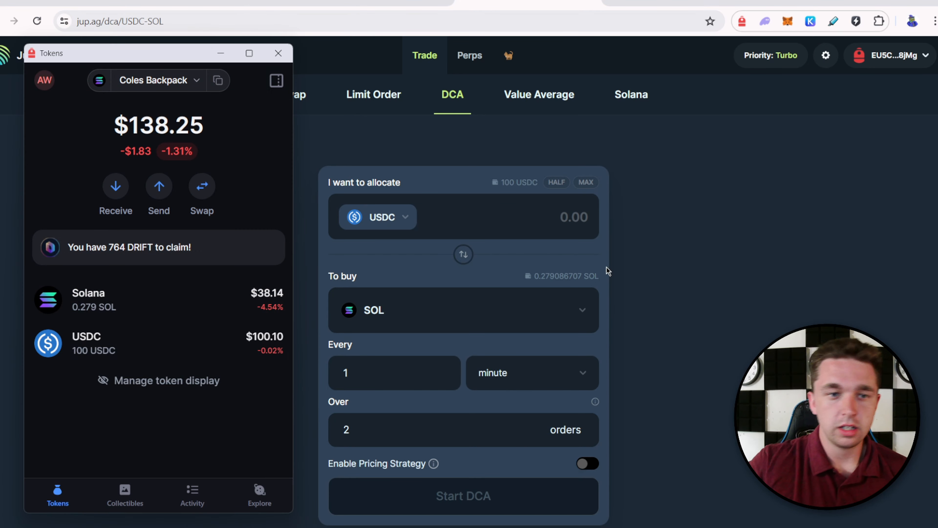
Check the Backpack wallet's token balances and allocate 100 USDC to the DCA.
{"action": "key", "text": "alt+shift+b"}
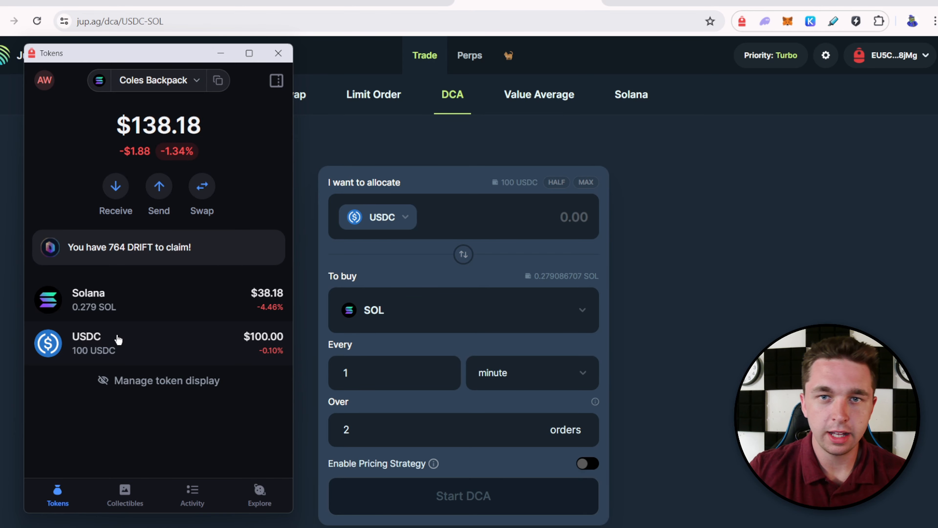
{"action": "left_click", "coordinate": [708, 224]}
{"action": "type", "text": "100"}
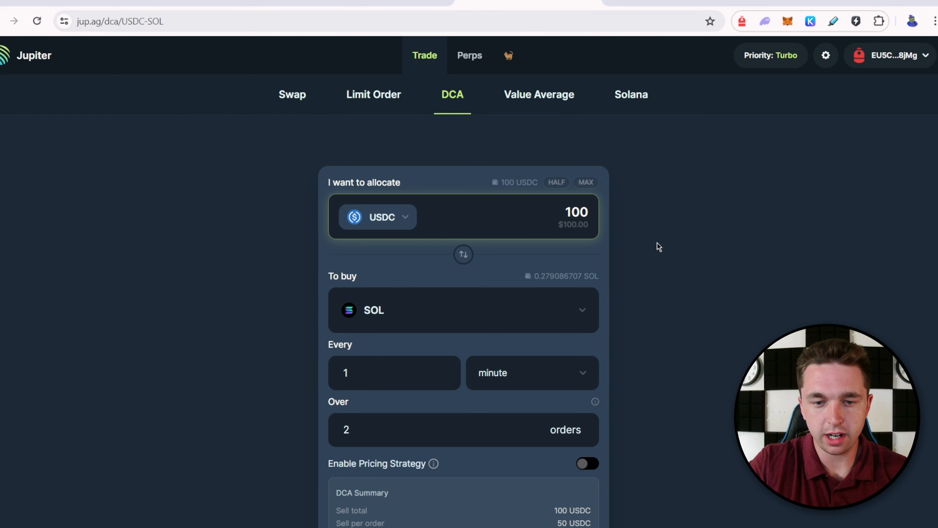
Look through the tokens available to buy and leave the list without choosing another one.
{"action": "scroll", "coordinate": [643, 263], "scroll_direction": "down", "scroll_amount": 5}
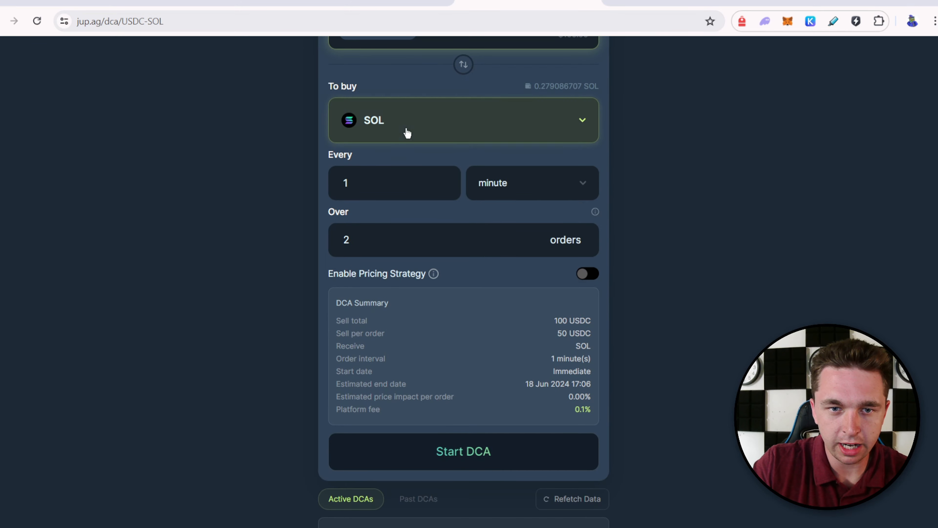
{"action": "left_click", "coordinate": [406, 132]}
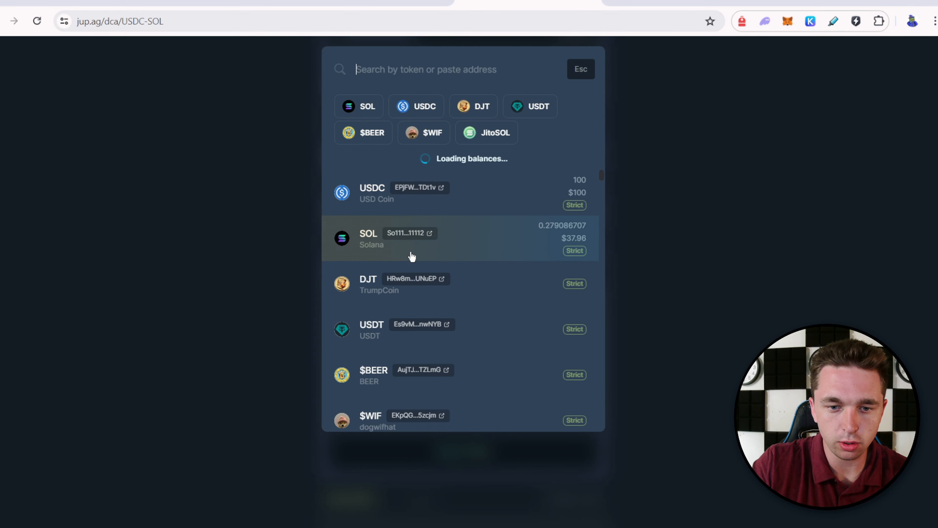
{"action": "scroll", "coordinate": [432, 234], "scroll_direction": "down", "scroll_amount": 1}
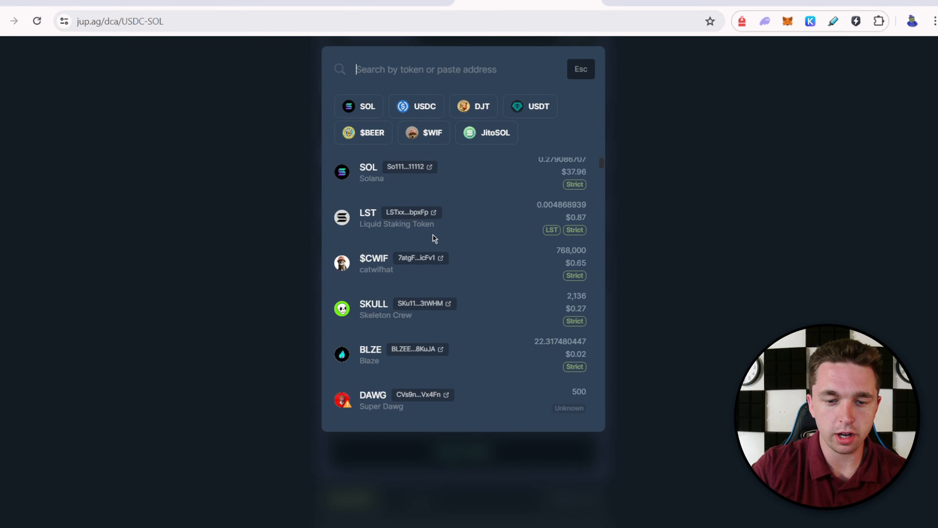
{"action": "key", "text": "Escape"}
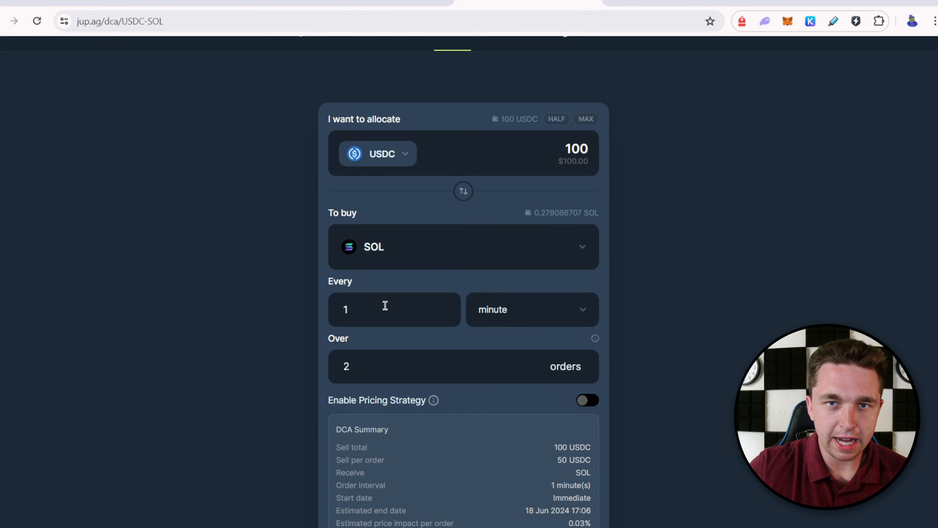
Set the order interval to 1 day, try a single order, and set the number of orders to 2.
{"action": "left_click", "coordinate": [514, 319]}
{"action": "left_click", "coordinate": [531, 377]}
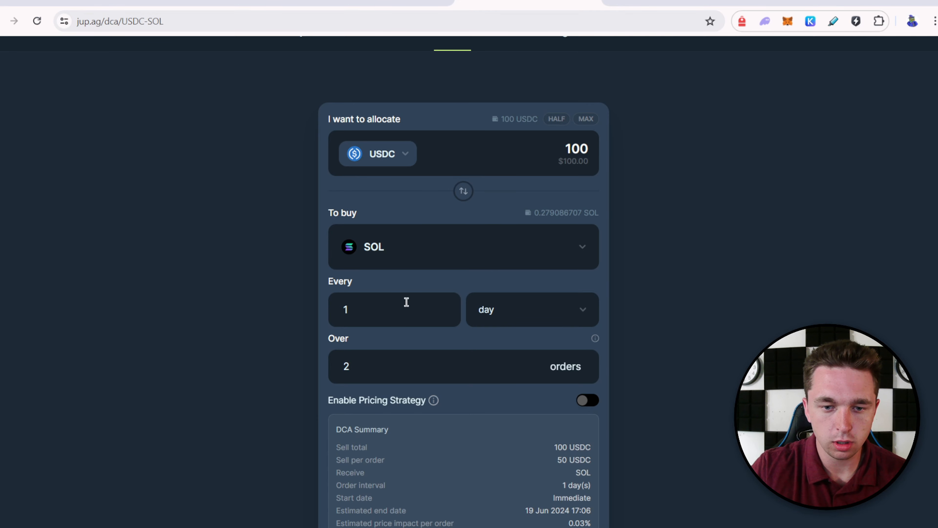
{"action": "key", "text": "BackSpace"}
{"action": "type", "text": "1"}
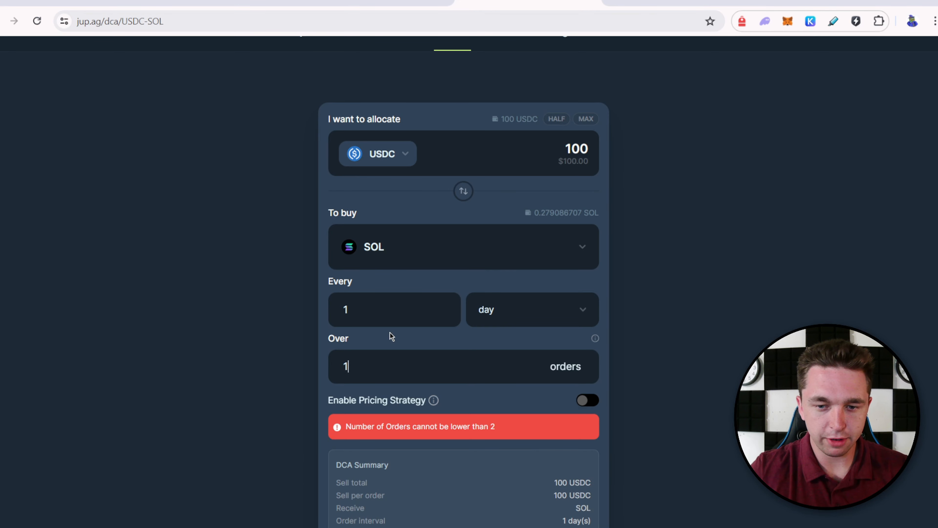
{"action": "key", "text": "BackSpace"}
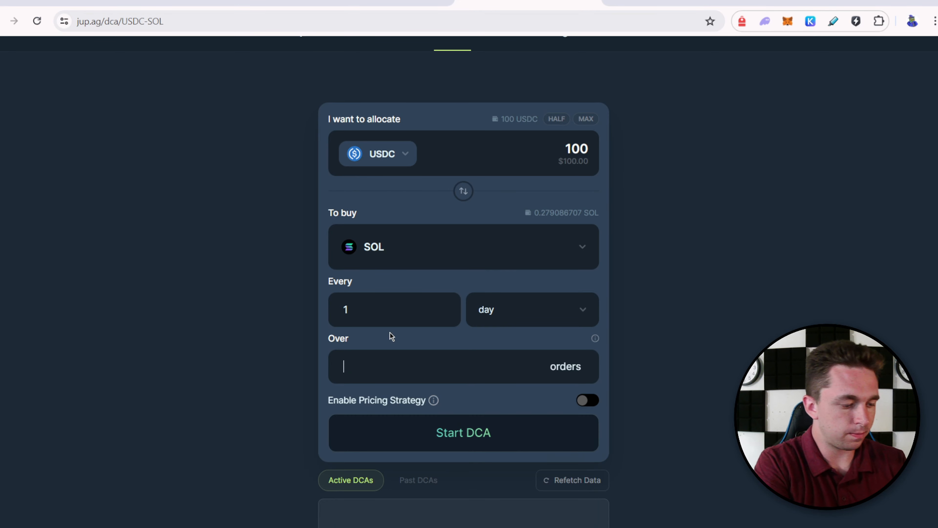
{"action": "type", "text": "2"}
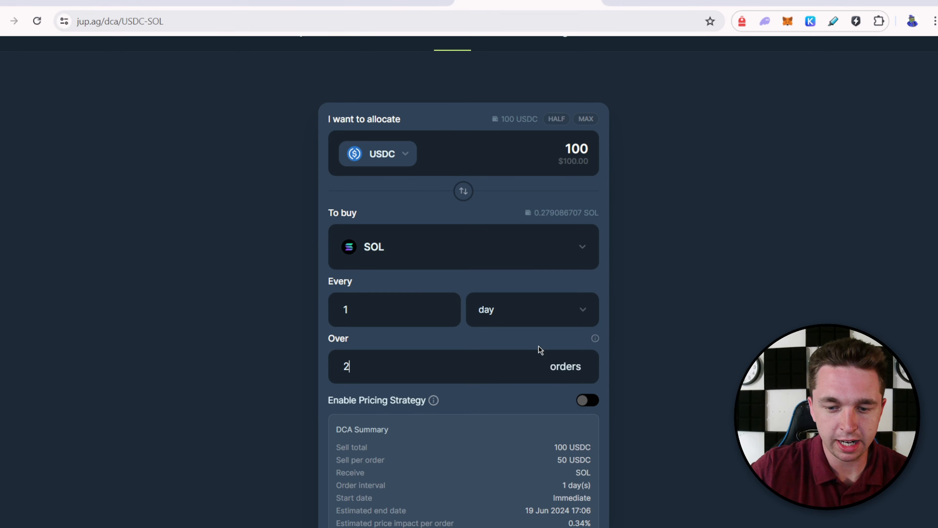
Check the estimated end date in the DCA summary for the daily interval.
{"action": "scroll", "coordinate": [541, 350], "scroll_direction": "down", "scroll_amount": 2}
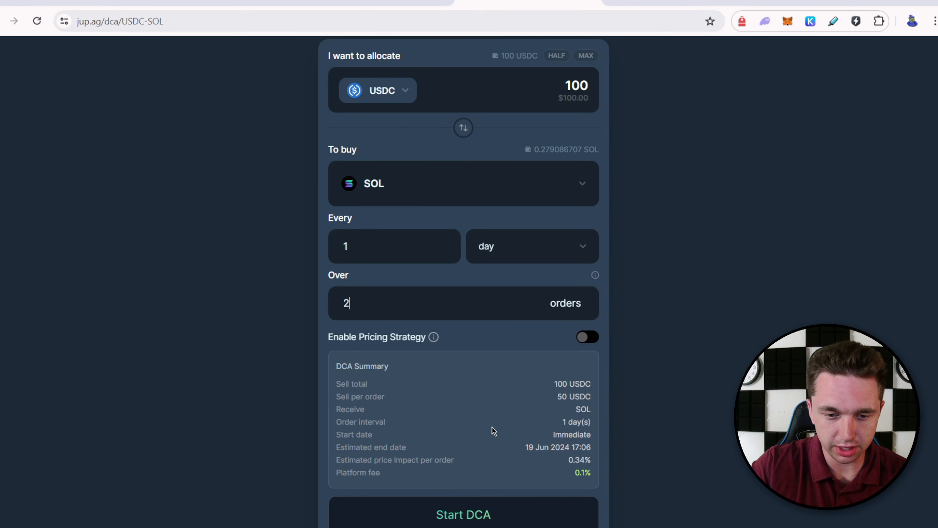
{"action": "left_click_drag", "start_coordinate": [525, 447], "coordinate": [581, 447]}
{"action": "left_click", "coordinate": [610, 392]}
Set the order interval to 12 hours and the number of orders to 14.
{"action": "scroll", "coordinate": [545, 324], "scroll_direction": "up", "scroll_amount": 2}
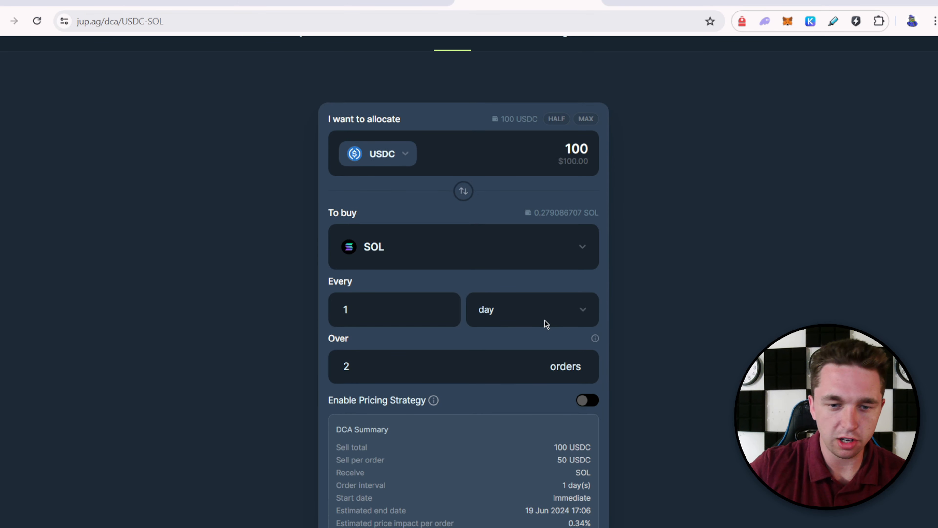
{"action": "left_click", "coordinate": [387, 303]}
{"action": "type", "text": "2"}
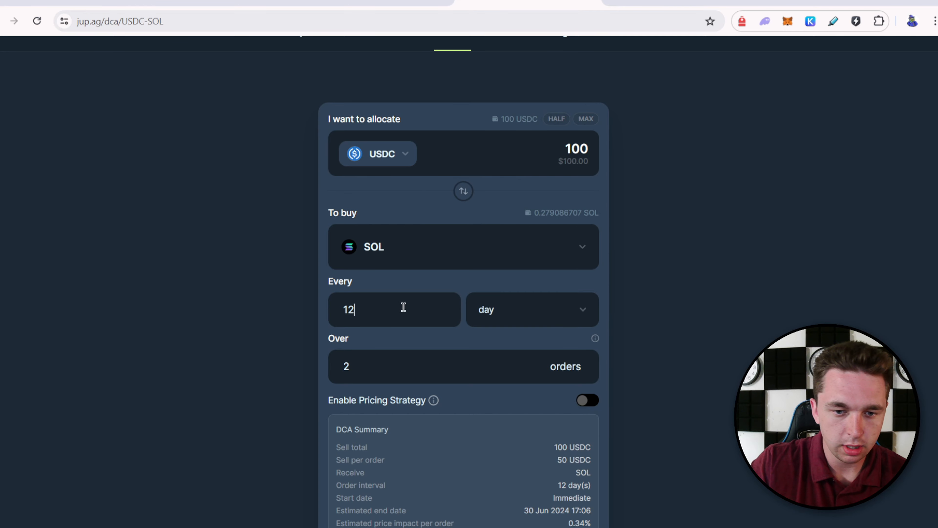
{"action": "left_click", "coordinate": [498, 312]}
{"action": "left_click", "coordinate": [512, 354]}
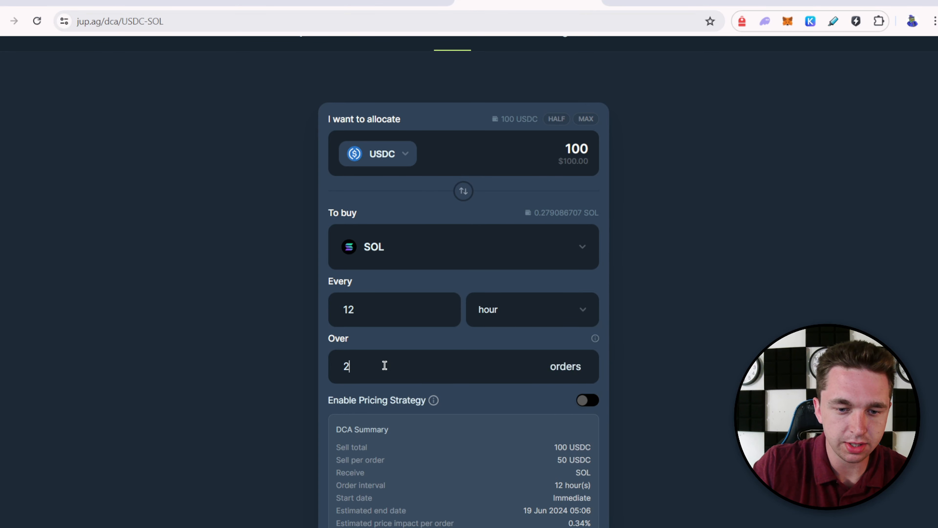
{"action": "left_click_drag", "start_coordinate": [385, 365], "coordinate": [236, 367]}
{"action": "type", "text": "14"}
{"action": "scroll", "coordinate": [364, 340], "scroll_direction": "down", "scroll_amount": 2}
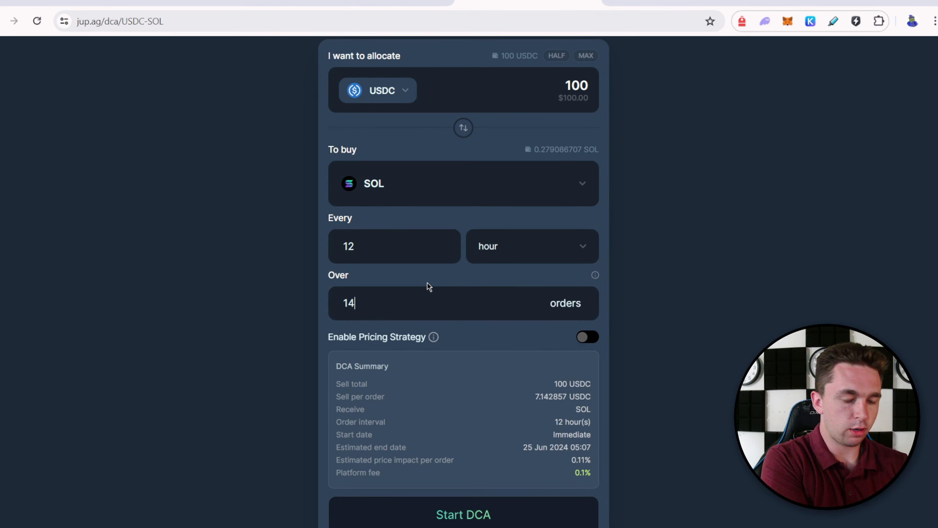
Try splitting the allocation over 100 orders and set the number of orders back to 14.
{"action": "key", "text": "BackSpace"}
{"action": "key", "text": "BackSpace"}
{"action": "type", "text": "100"}
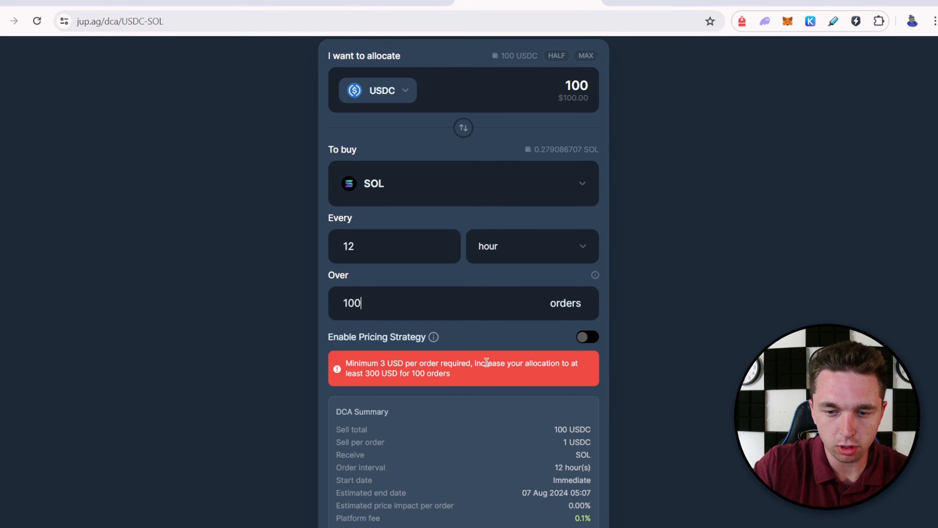
{"action": "scroll", "coordinate": [491, 370], "scroll_direction": "up", "scroll_amount": 2}
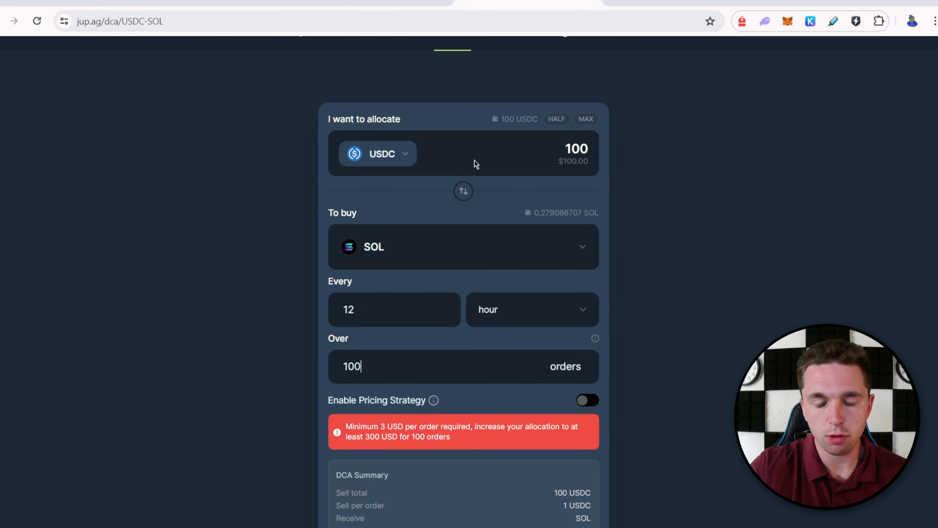
{"action": "scroll", "coordinate": [463, 163], "scroll_direction": "down", "scroll_amount": 2}
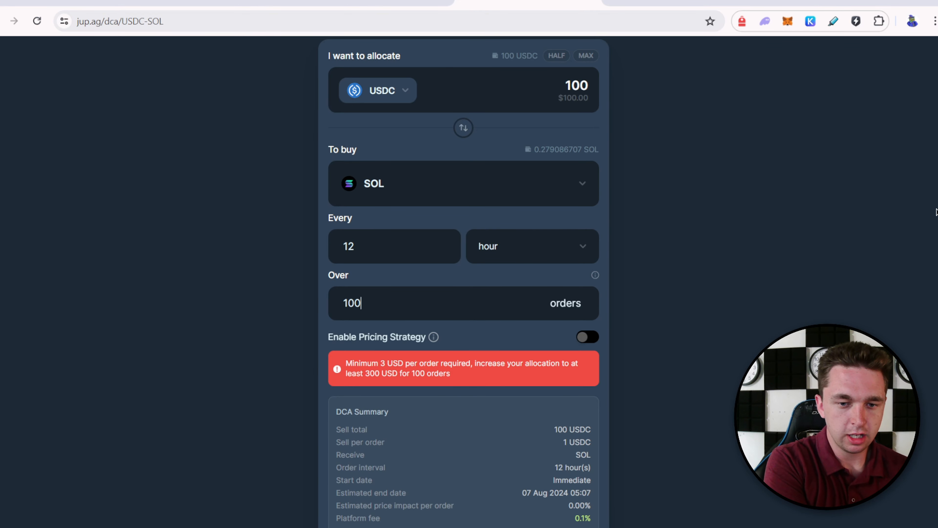
{"action": "key", "text": "BackSpace"}
{"action": "key", "text": "BackSpace"}
{"action": "key", "text": "BackSpace"}
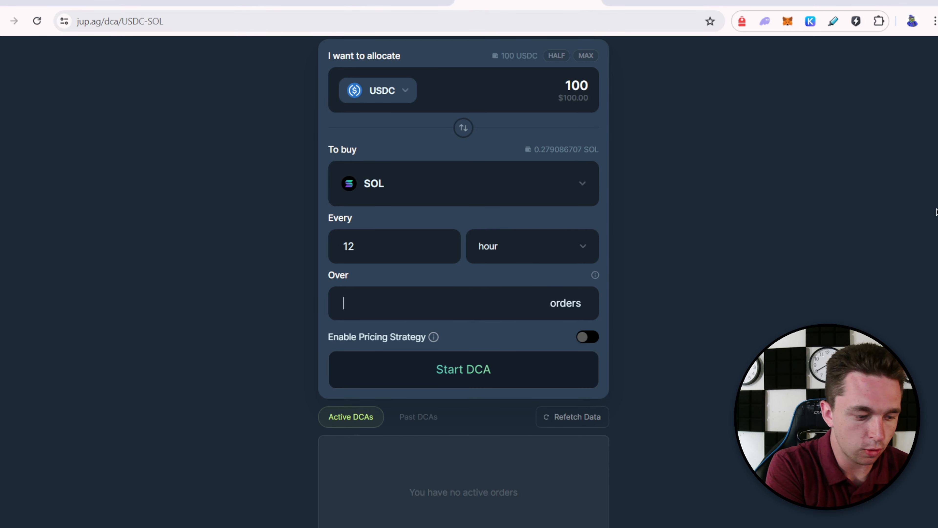
{"action": "type", "text": "14"}
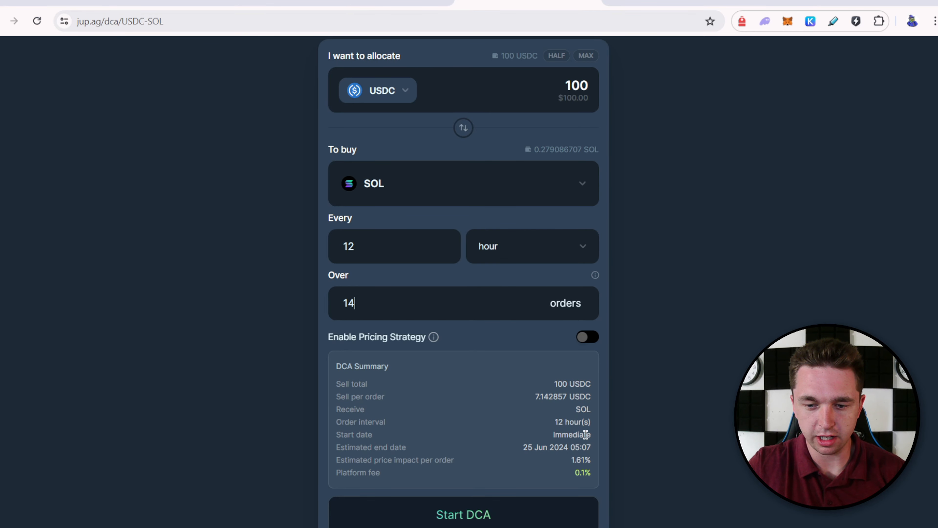
Check the estimated end date in the DCA summary for the 14 orders.
{"action": "scroll", "coordinate": [569, 298], "scroll_direction": "down", "scroll_amount": 3}
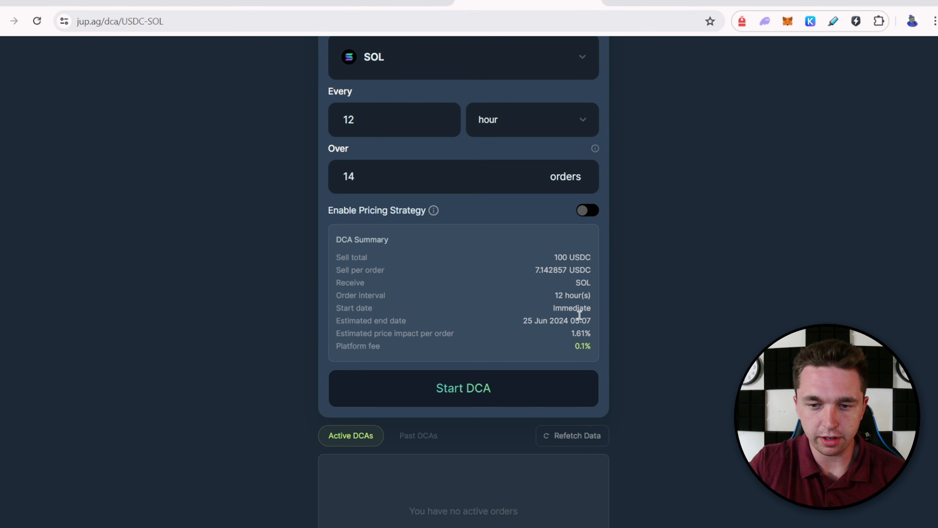
{"action": "left_click_drag", "start_coordinate": [522, 321], "coordinate": [599, 325]}
{"action": "left_click", "coordinate": [611, 314]}
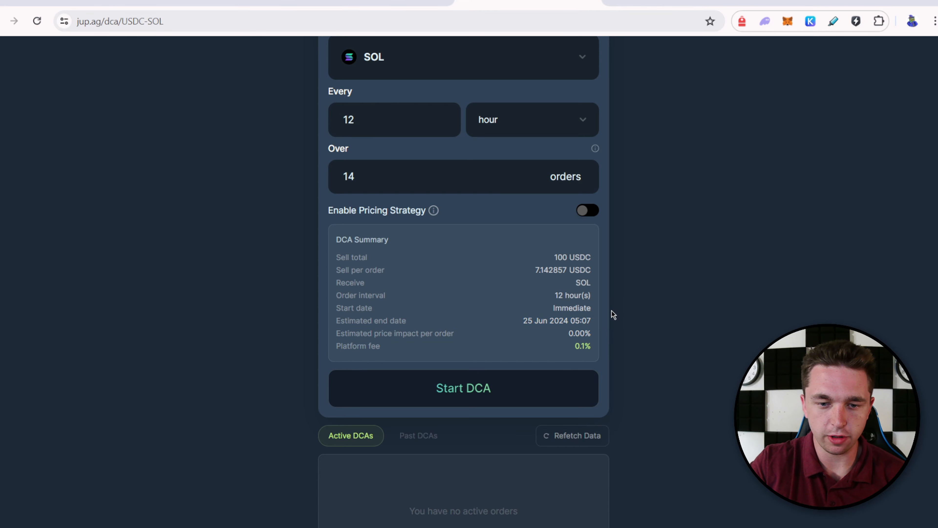
Start the DCA from USDC to SOL and approve its transaction in the Backpack wallet.
{"action": "scroll", "coordinate": [668, 335], "scroll_direction": "up", "scroll_amount": 2}
{"action": "scroll", "coordinate": [668, 335], "scroll_direction": "down", "scroll_amount": 2}
{"action": "left_click", "coordinate": [495, 388]}
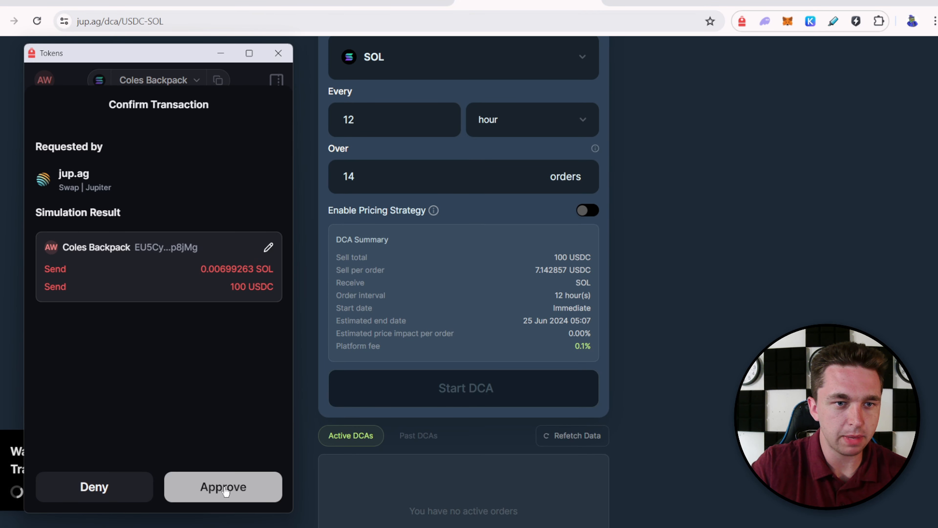
{"action": "left_click", "coordinate": [223, 487]}
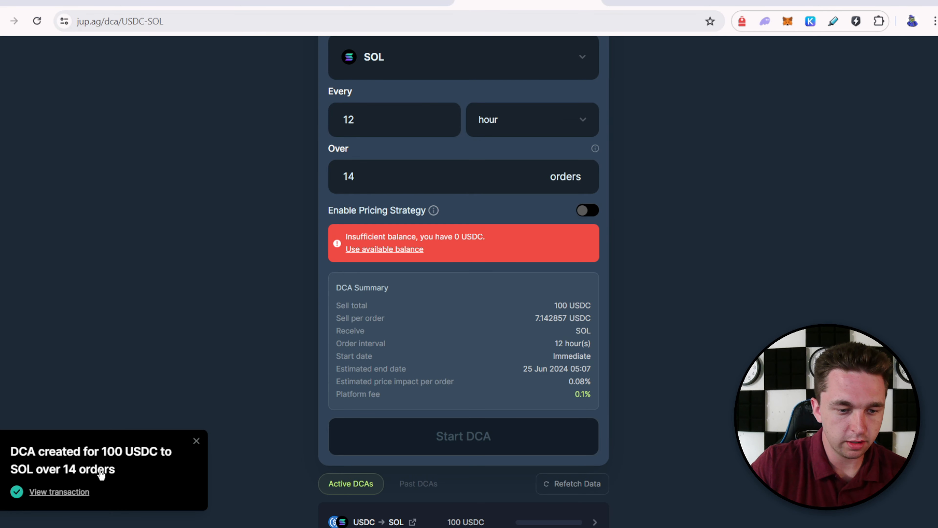
Expand the active USDC to SOL DCA and view its list of filled orders.
{"action": "scroll", "coordinate": [534, 450], "scroll_direction": "down", "scroll_amount": 2}
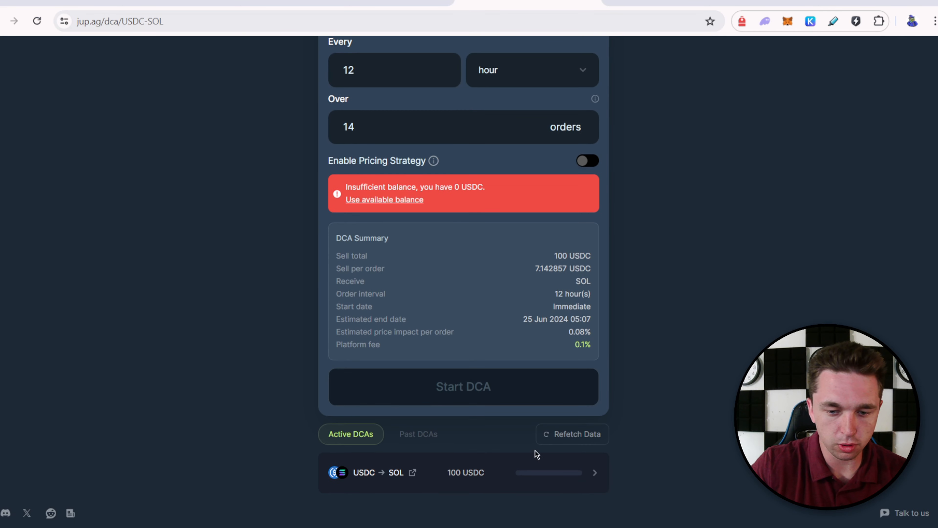
{"action": "left_click", "coordinate": [456, 476]}
{"action": "scroll", "coordinate": [588, 429], "scroll_direction": "down", "scroll_amount": 5}
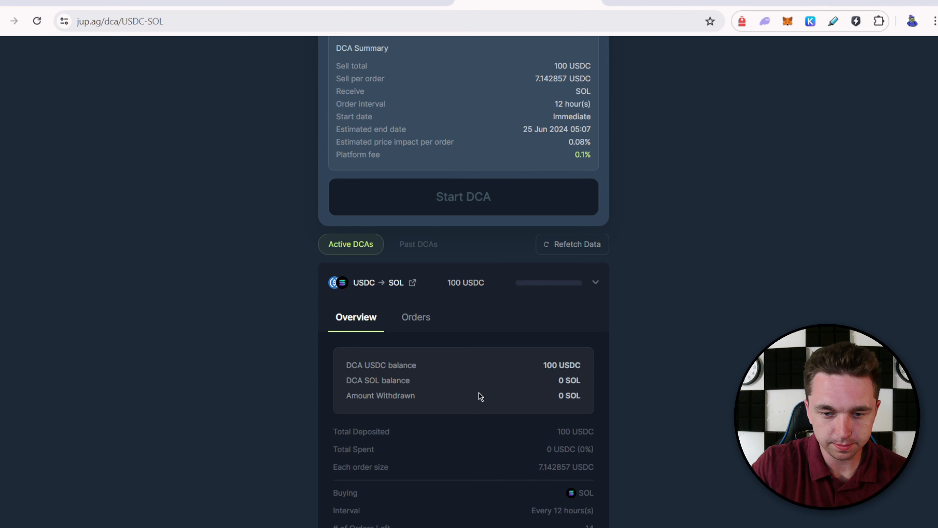
{"action": "left_click", "coordinate": [406, 255]}
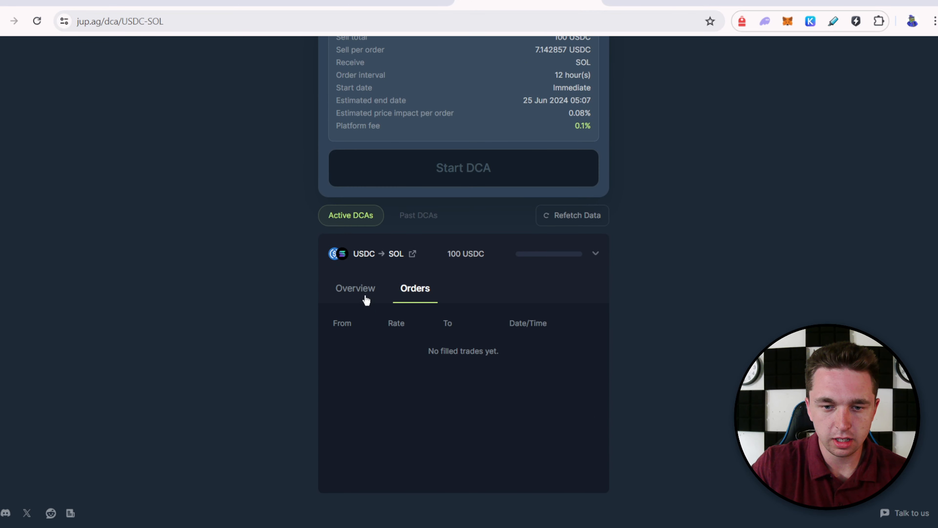
Review the active DCA's overview, including its balances, order size, interval and the option to close and withdraw.
{"action": "left_click", "coordinate": [361, 294]}
{"action": "scroll", "coordinate": [462, 343], "scroll_direction": "down", "scroll_amount": 2}
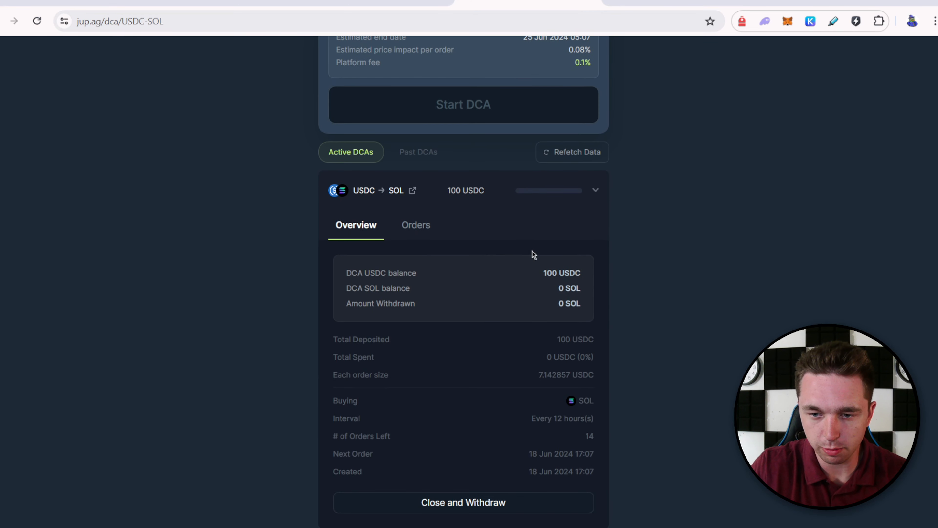
{"action": "scroll", "coordinate": [508, 384], "scroll_direction": "down", "scroll_amount": 1}
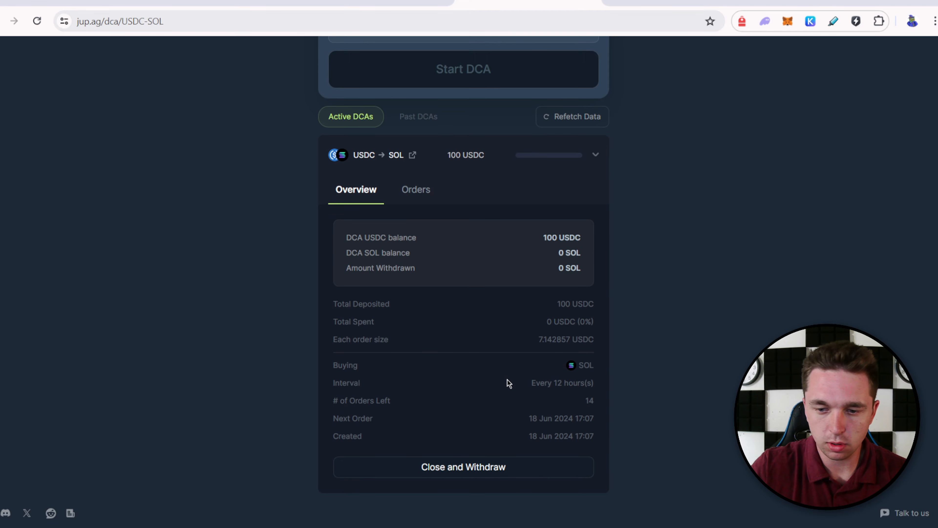
{"action": "scroll", "coordinate": [589, 393], "scroll_direction": "up", "scroll_amount": 5}
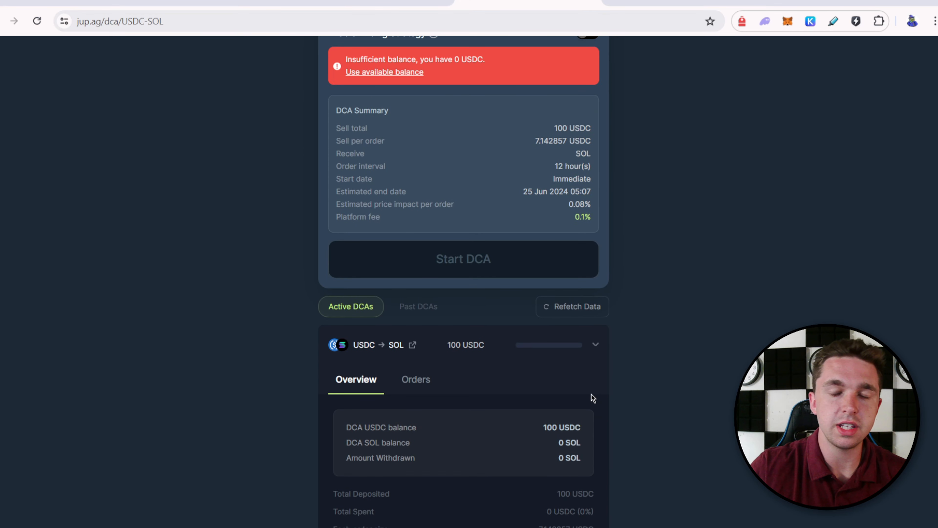
{"action": "scroll", "coordinate": [591, 394], "scroll_direction": "up", "scroll_amount": 1}
{"action": "scroll", "coordinate": [633, 360], "scroll_direction": "up", "scroll_amount": 2}
{"action": "scroll", "coordinate": [637, 344], "scroll_direction": "down", "scroll_amount": 4}
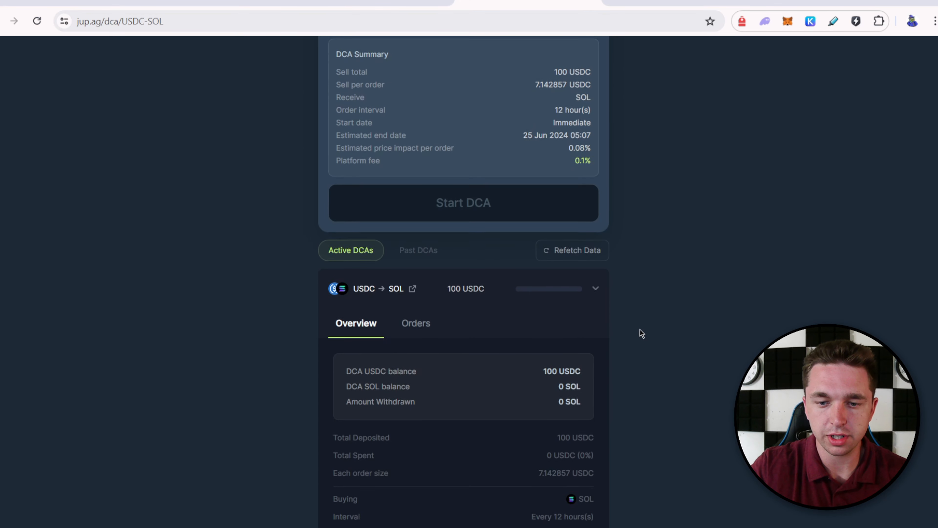
{"action": "scroll", "coordinate": [454, 259], "scroll_direction": "down", "scroll_amount": 3}
Switch to the YouTube channel page and look over its latest videos.
{"action": "key", "text": "alt+Tab"}
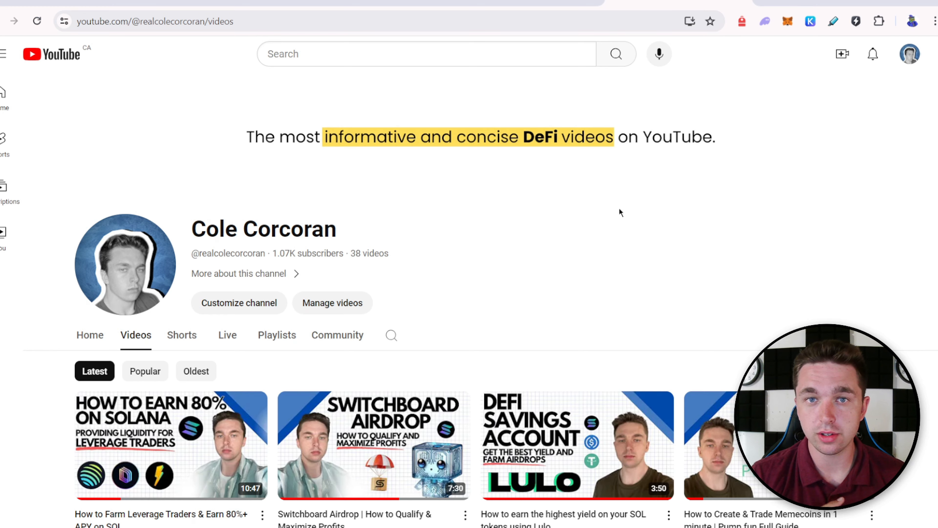
{"action": "scroll", "coordinate": [620, 214], "scroll_direction": "down", "scroll_amount": 2}
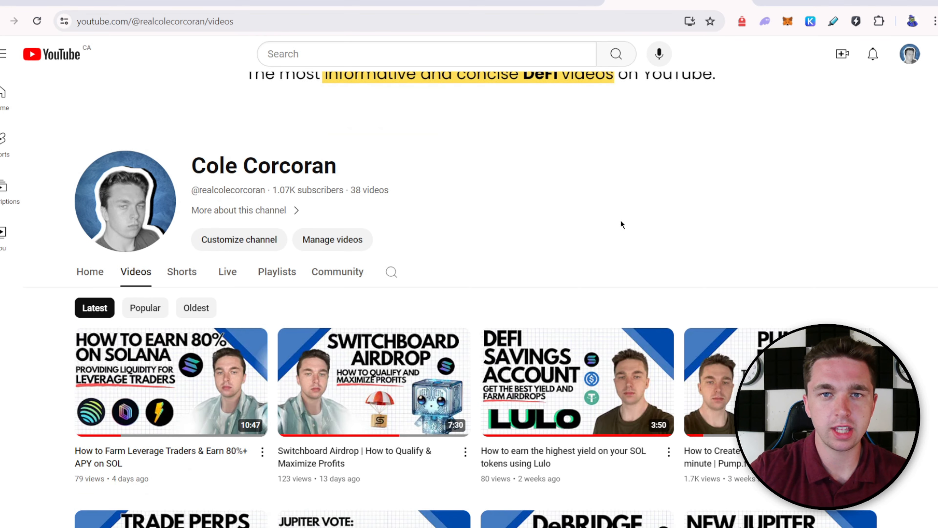
{"action": "scroll", "coordinate": [468, 218], "scroll_direction": "up", "scroll_amount": 2}
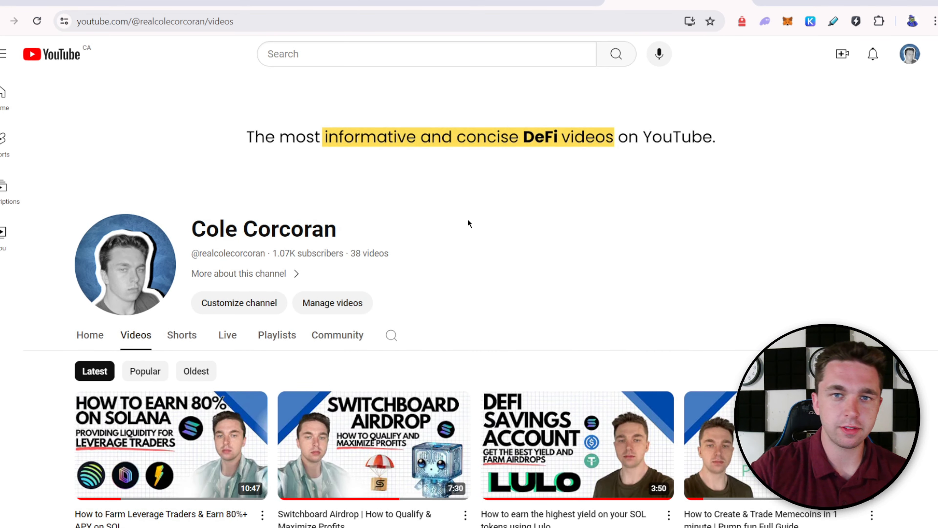